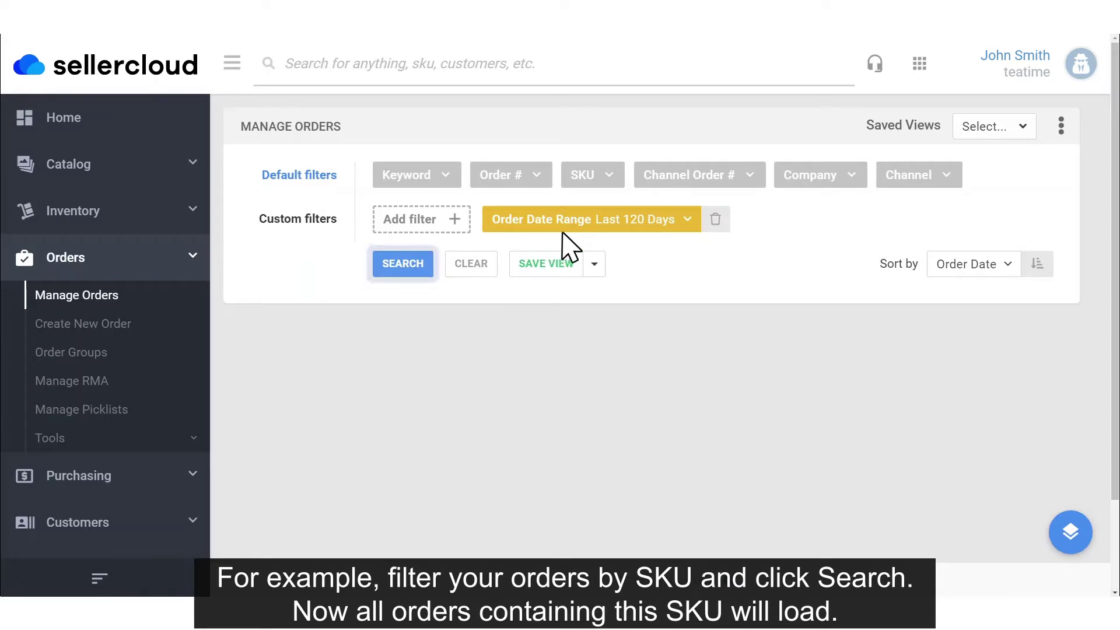
# Filter the orders by SKU TEST17 and run the search.
pyautogui.click(571, 175)
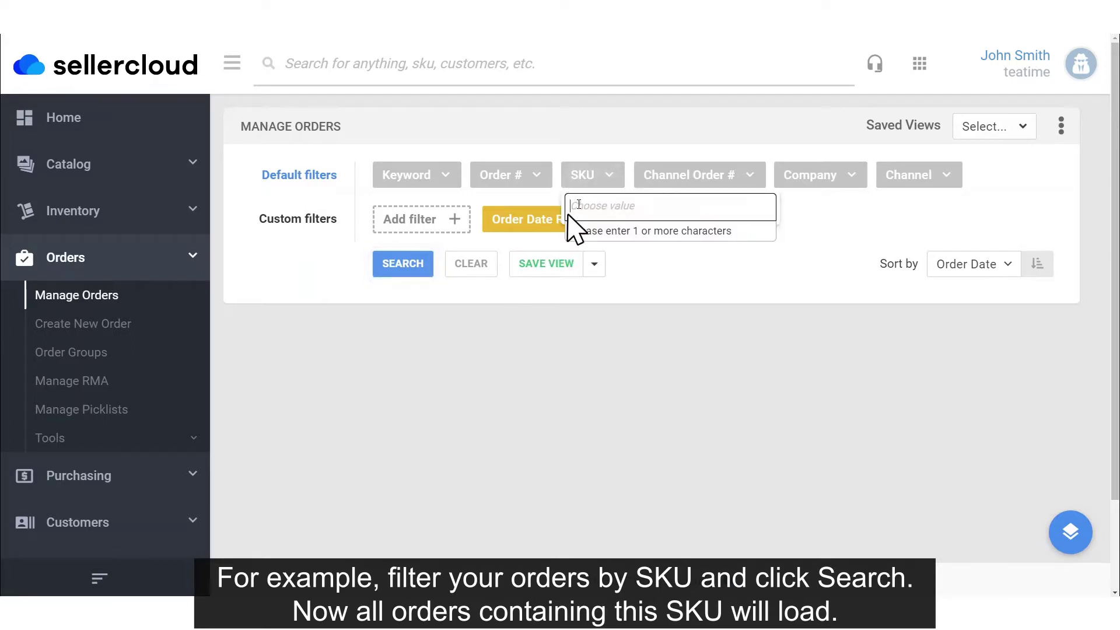
pyautogui.write('test')
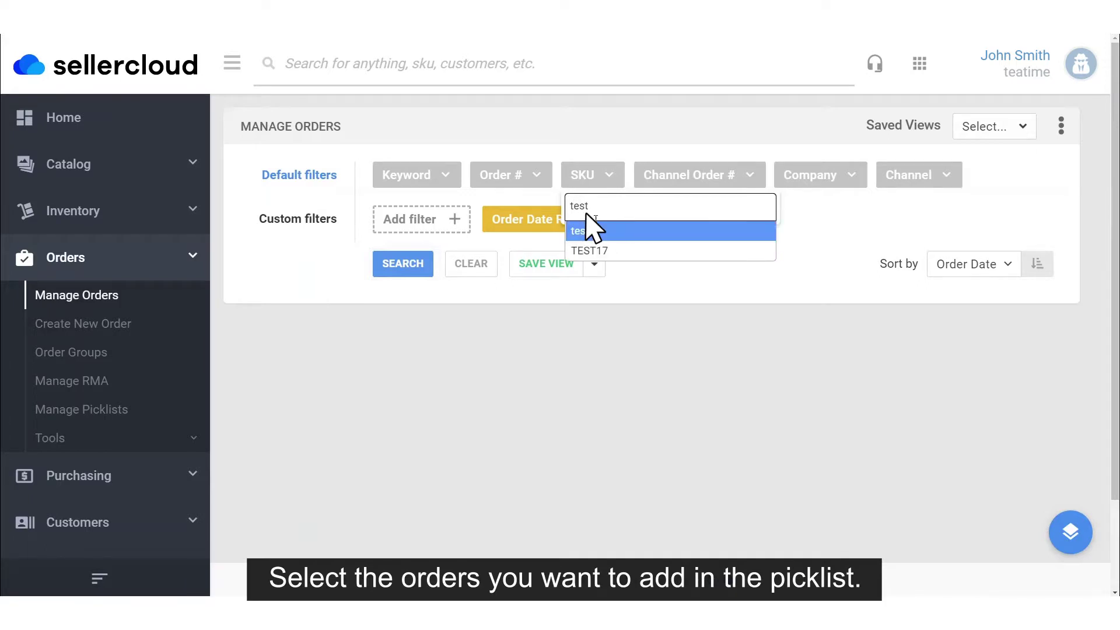
pyautogui.click(590, 250)
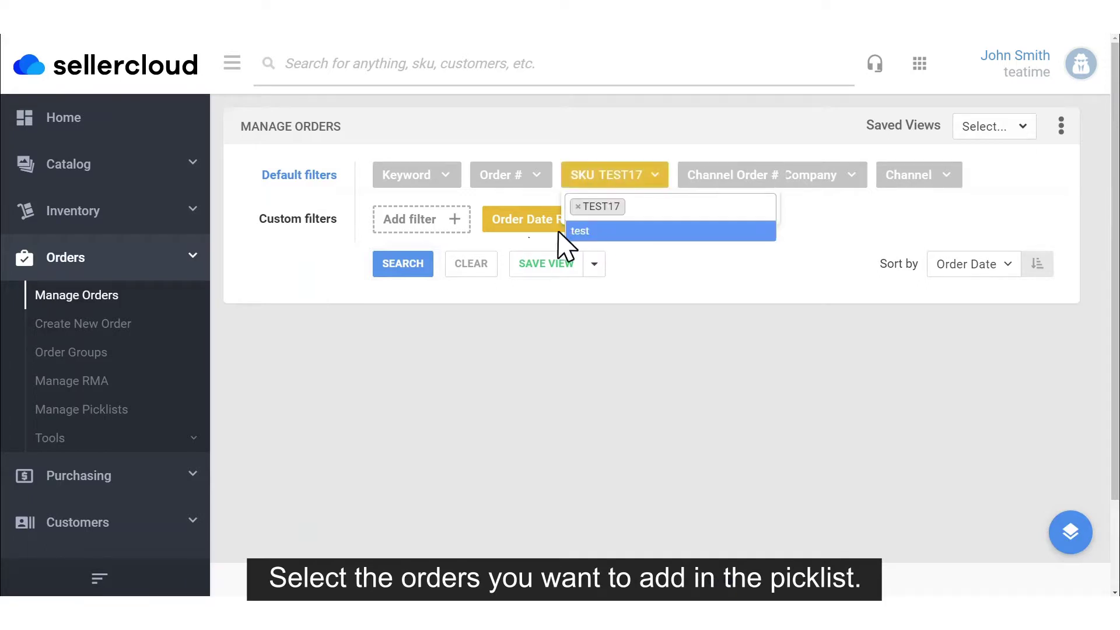
pyautogui.click(408, 264)
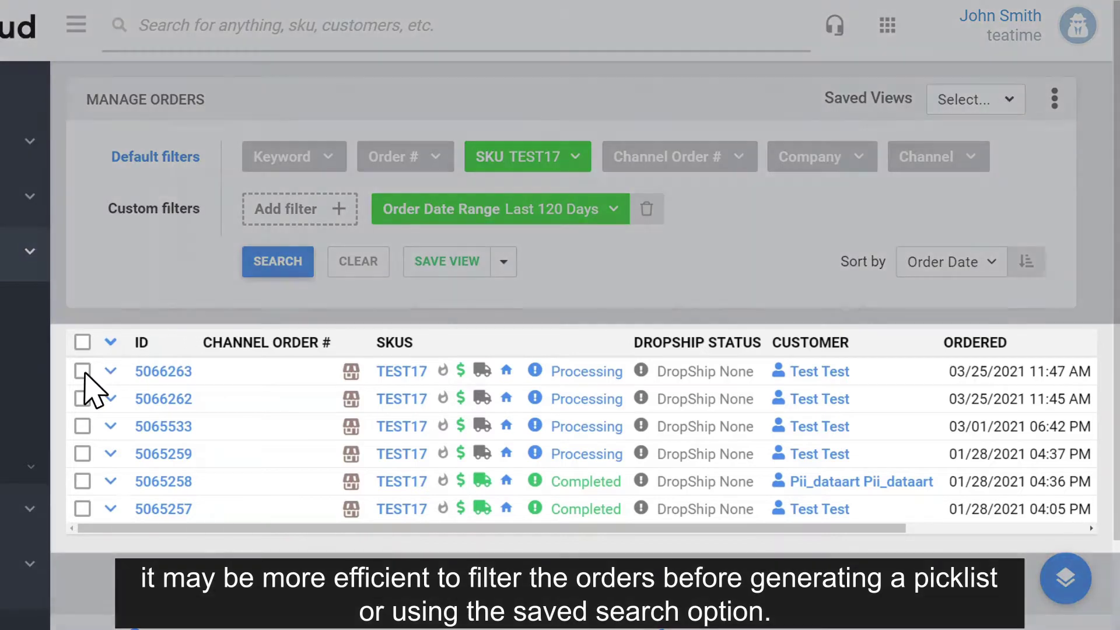
# Select the four orders with Processing status and start generating a pick list from them.
pyautogui.click(82, 371)
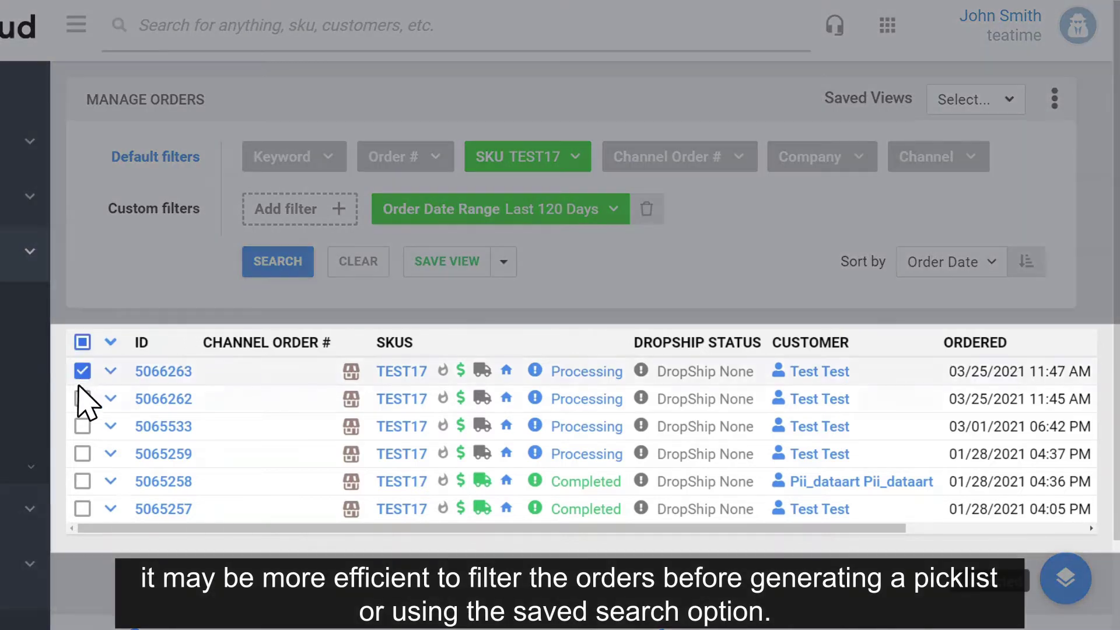
pyautogui.click(82, 399)
pyautogui.click(83, 426)
pyautogui.click(83, 453)
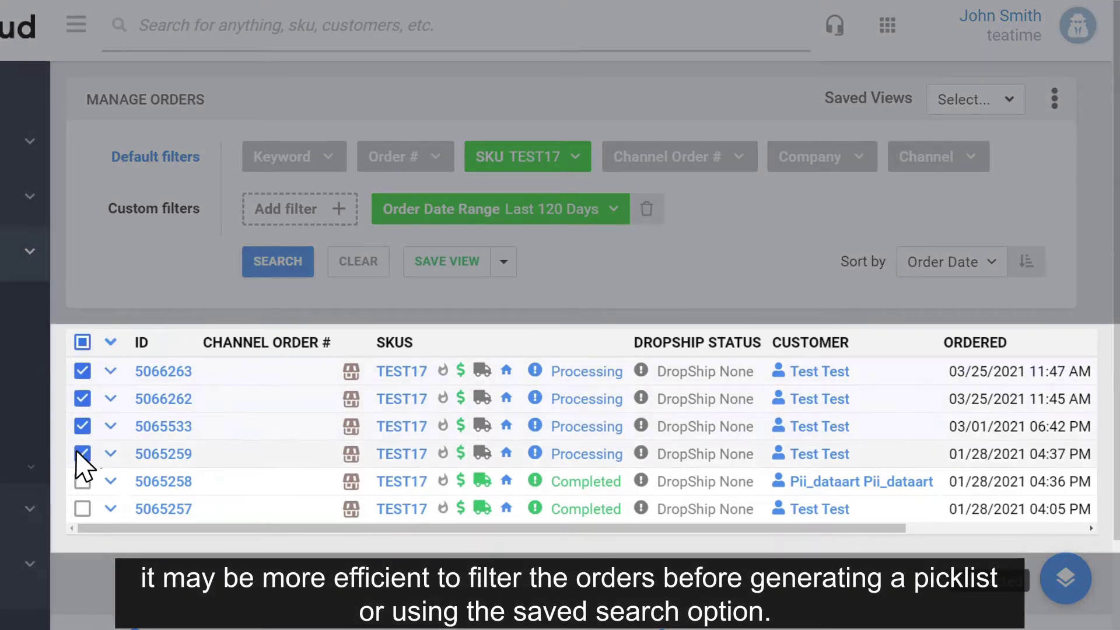
pyautogui.click(1073, 583)
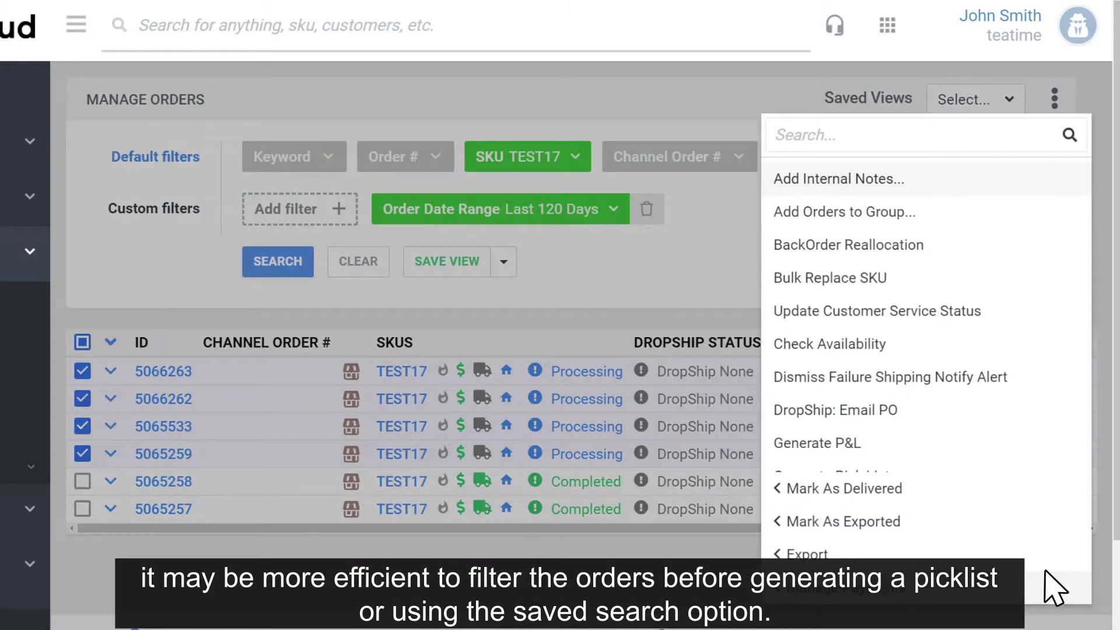
pyautogui.scroll(-3, 933, 425)
pyautogui.scroll(-3, 898, 397)
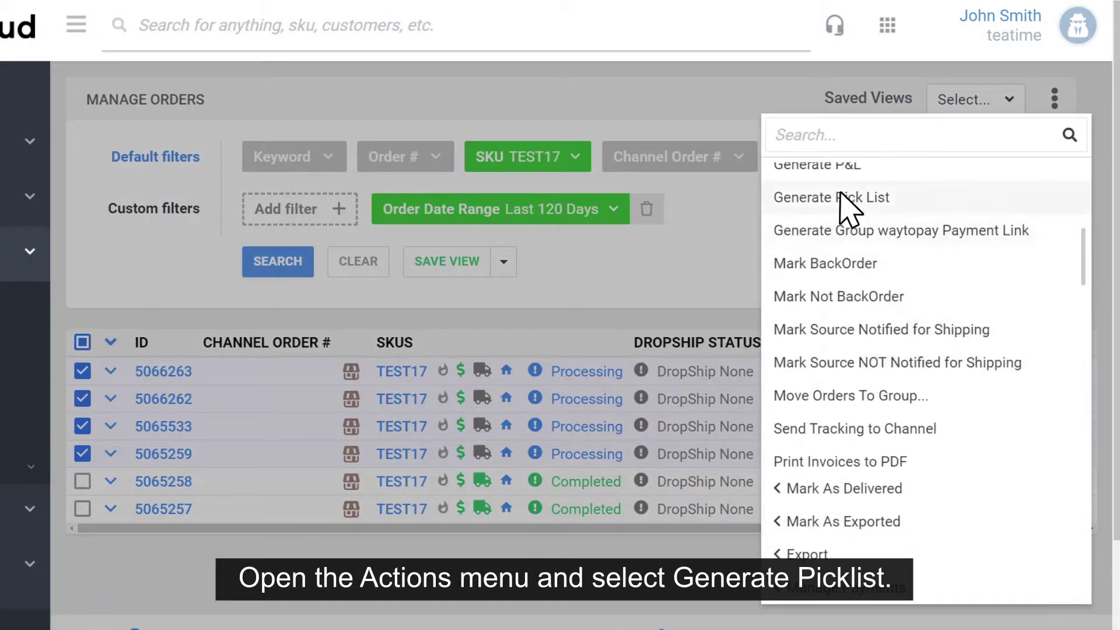
pyautogui.click(840, 196)
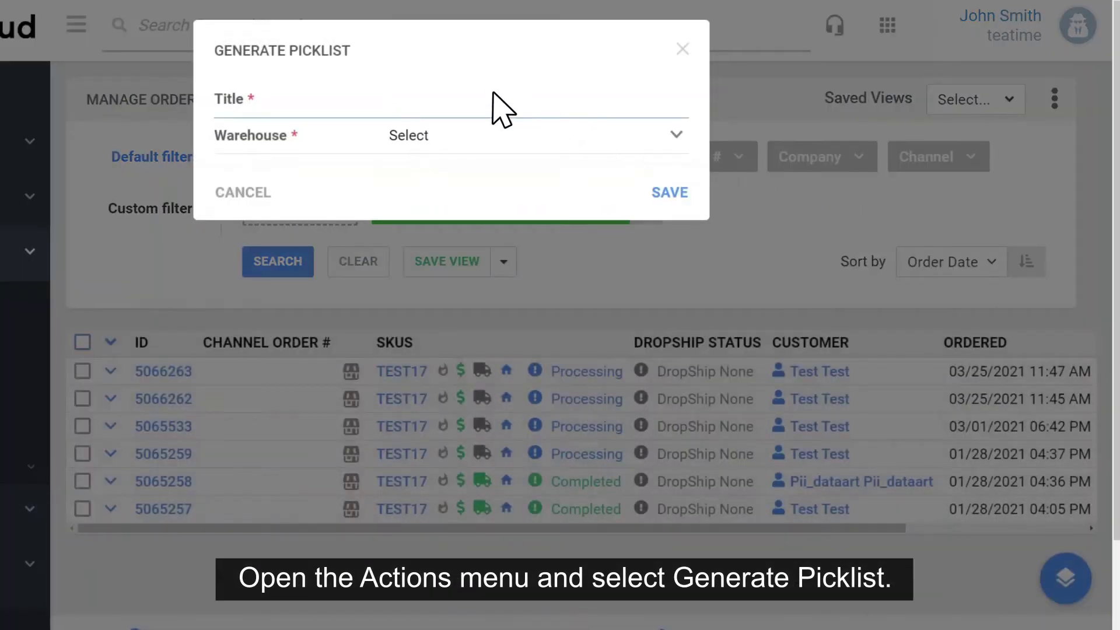
# Title the picklist test12, assign it to Default Warehouse, and save it.
pyautogui.write('tes')
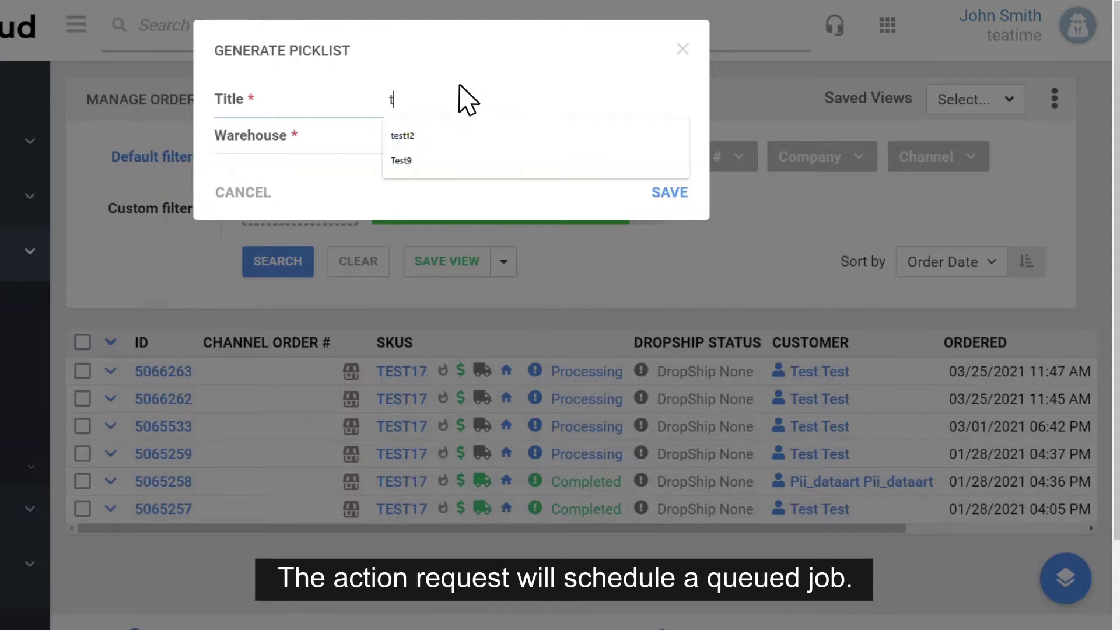
pyautogui.click(429, 136)
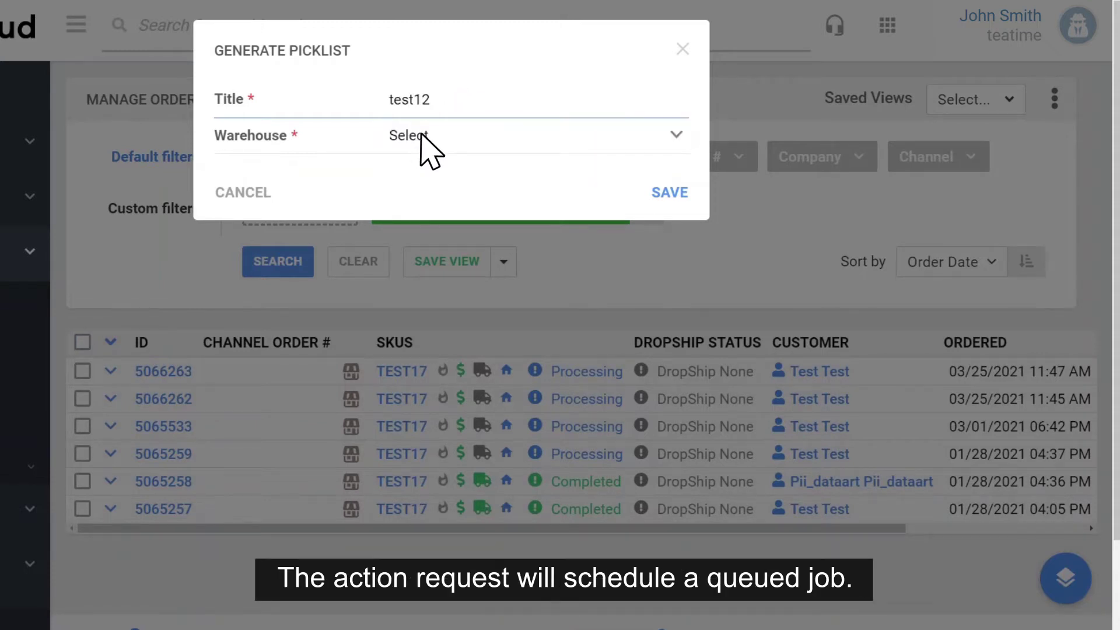
pyautogui.click(437, 135)
pyautogui.click(432, 181)
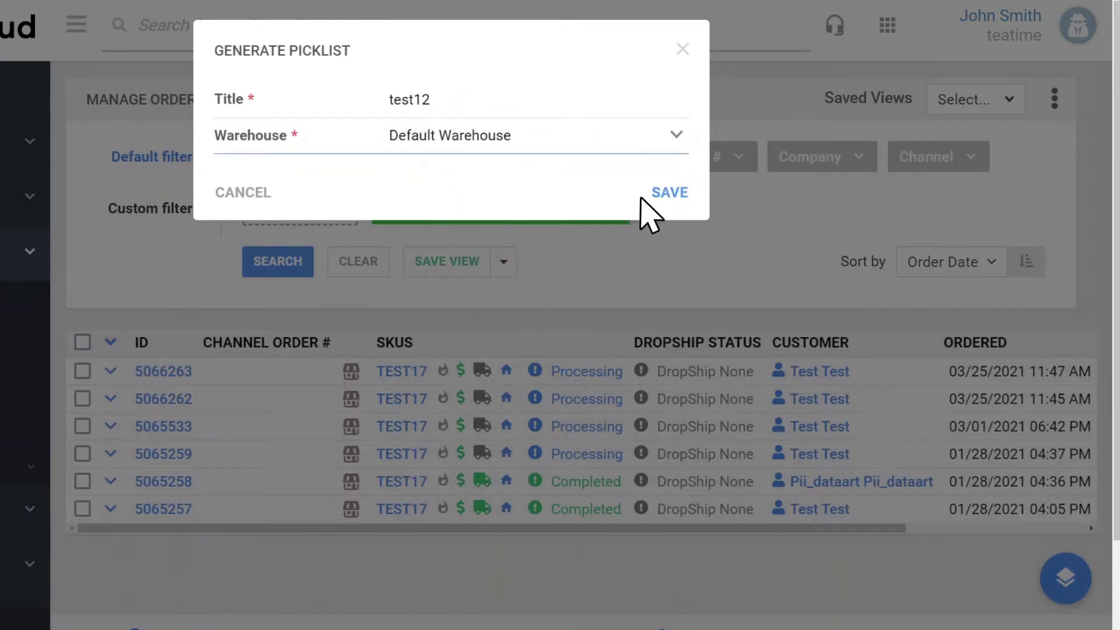
pyautogui.click(671, 188)
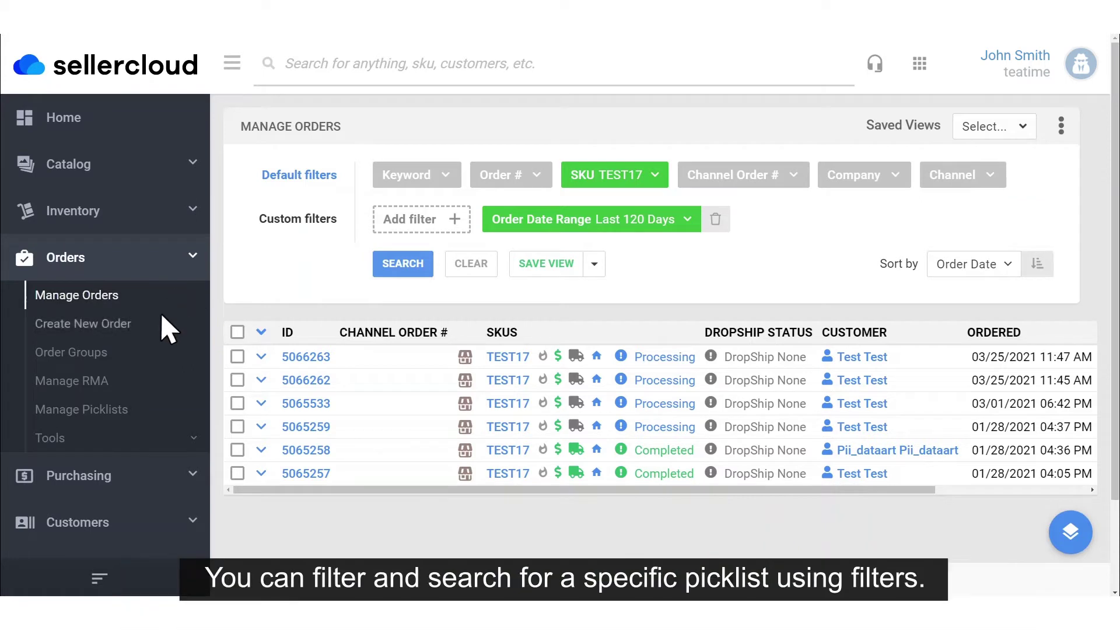
# List all picklists in Manage Picklists and open the most recent one titled test12.
pyautogui.click(124, 411)
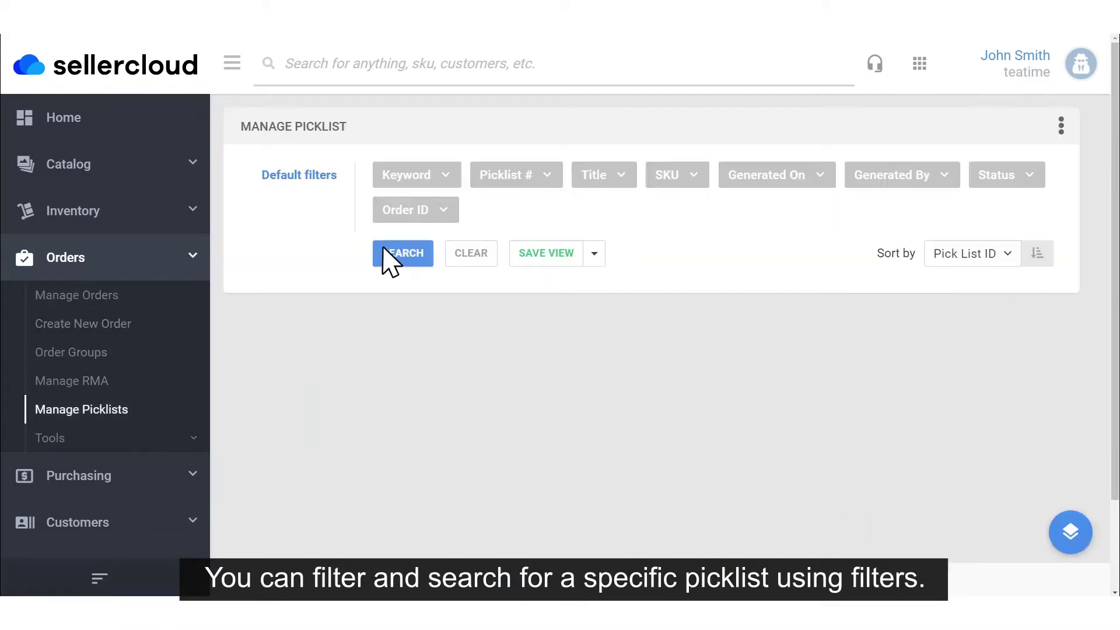
pyautogui.click(389, 257)
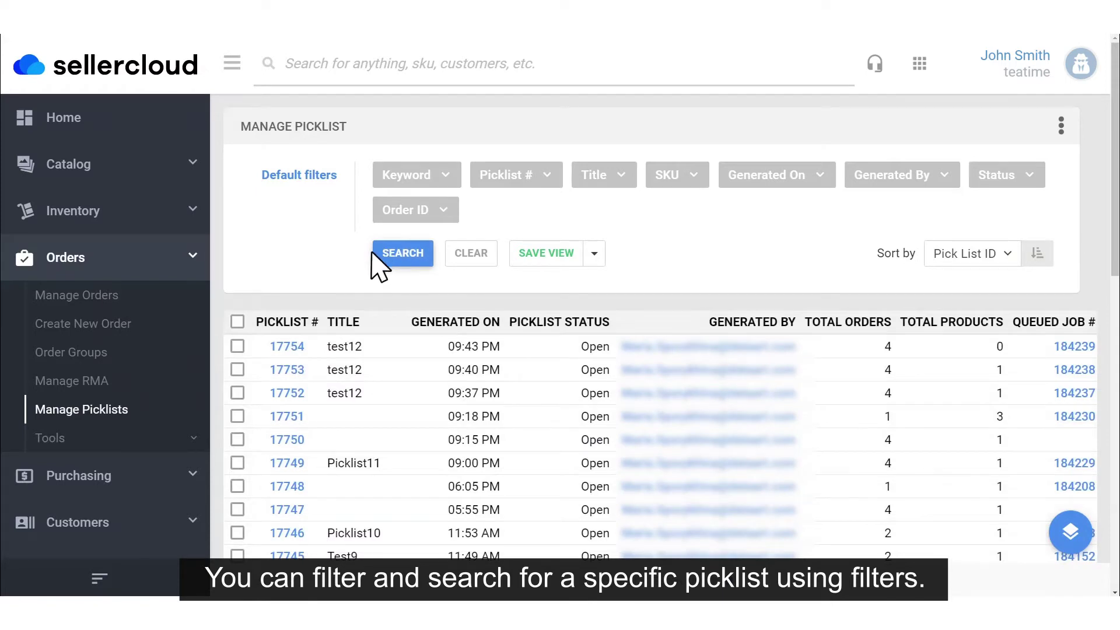
pyautogui.click(281, 344)
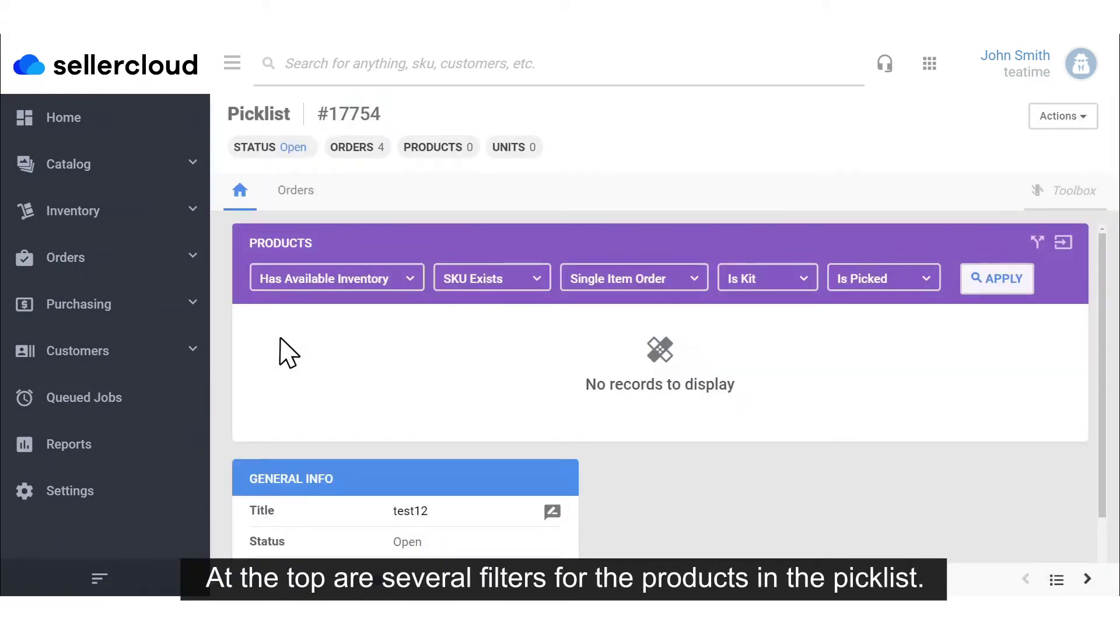
# Review the product filter options through Is Picked, apply the filters without choosing values, and view the picklist's available actions.
pyautogui.click(399, 273)
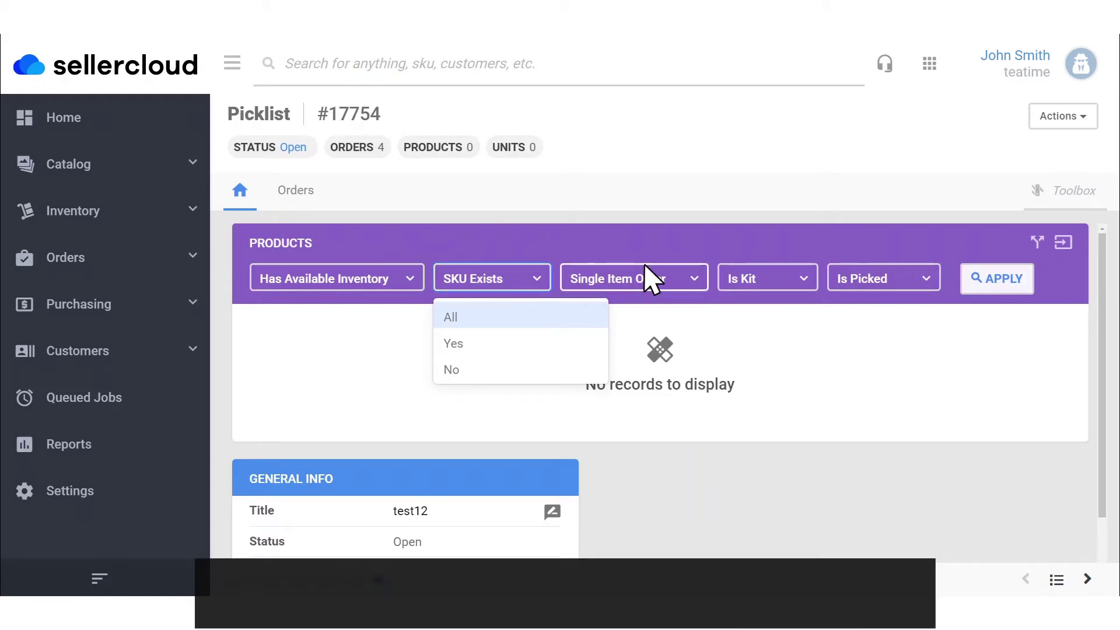
pyautogui.click(665, 279)
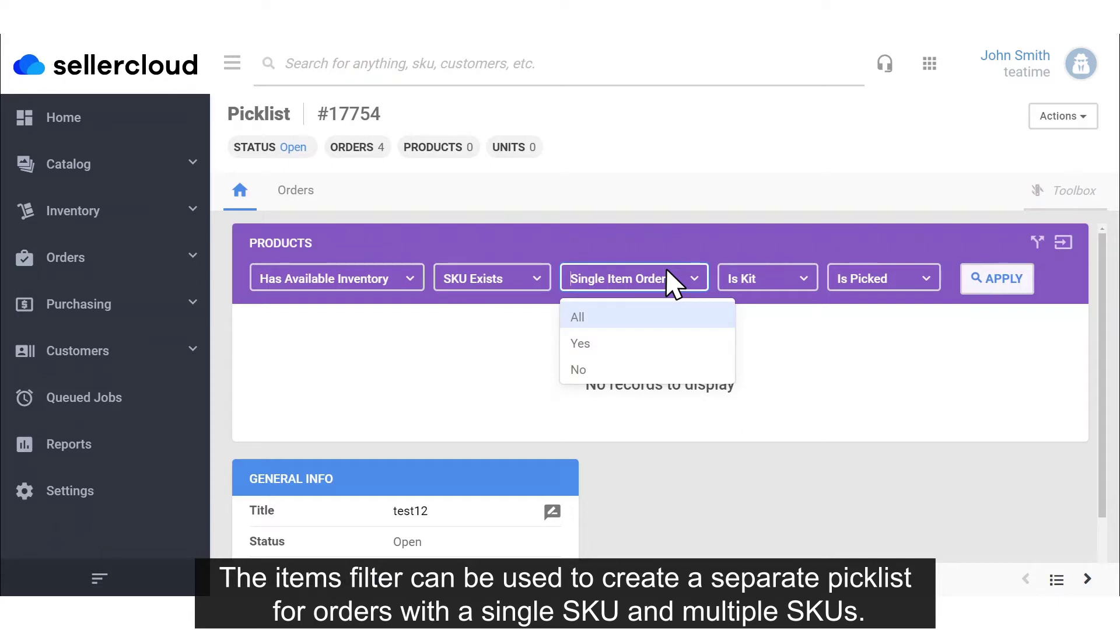
pyautogui.click(757, 274)
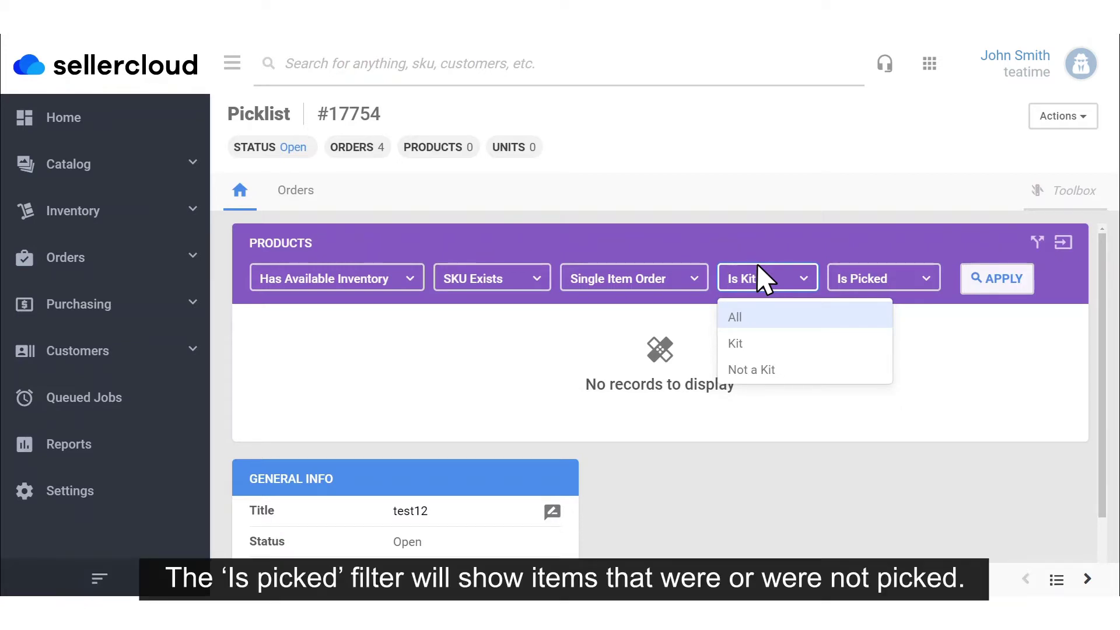
pyautogui.click(862, 267)
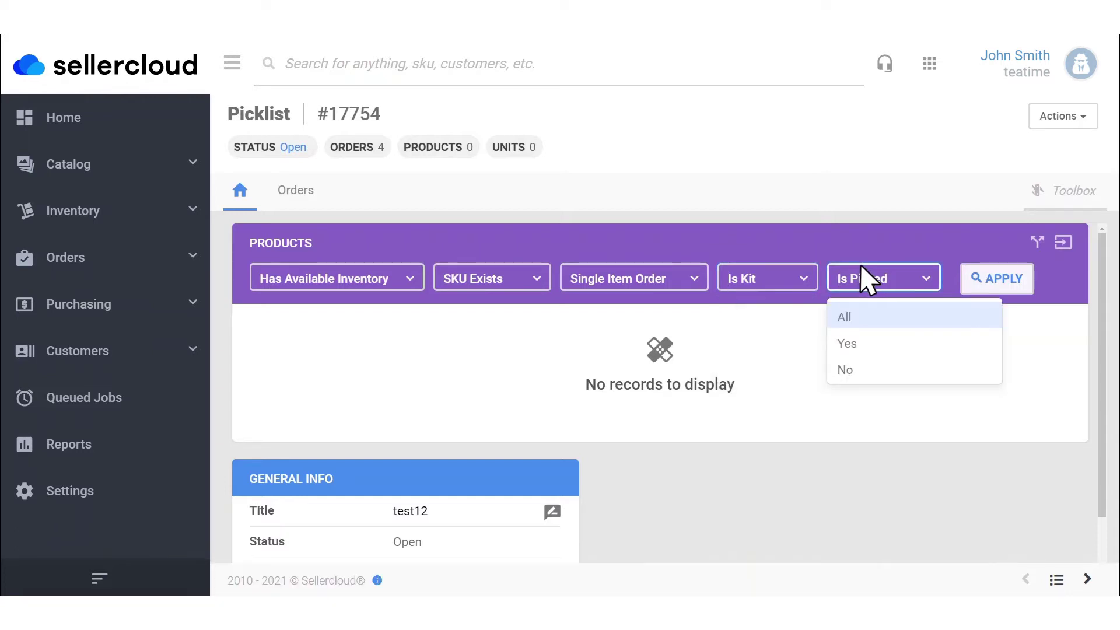
pyautogui.click(990, 284)
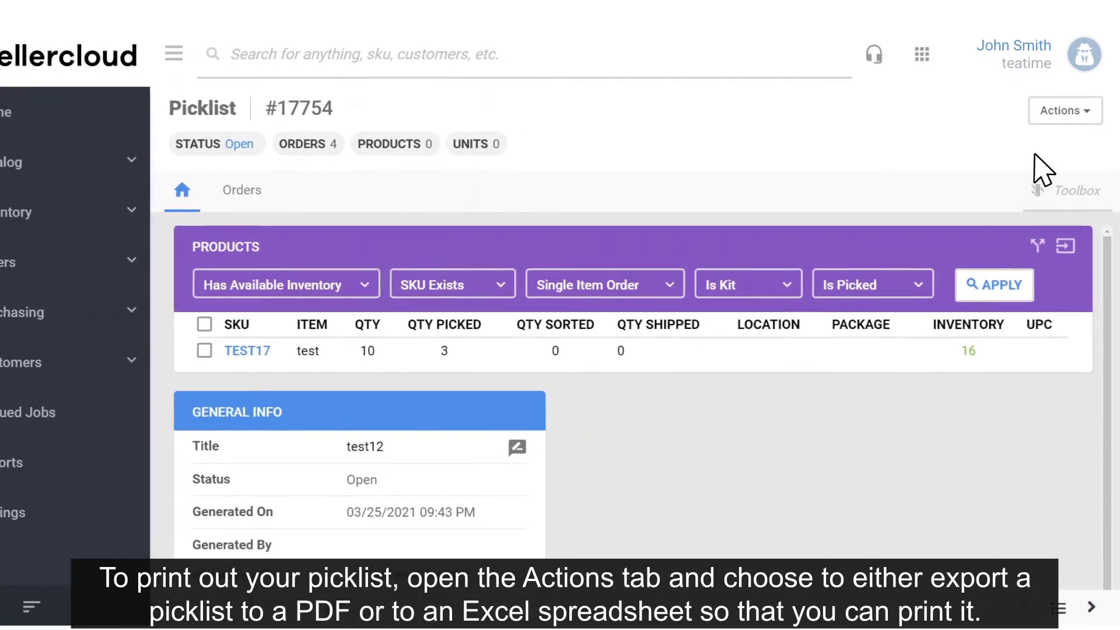
pyautogui.click(1065, 110)
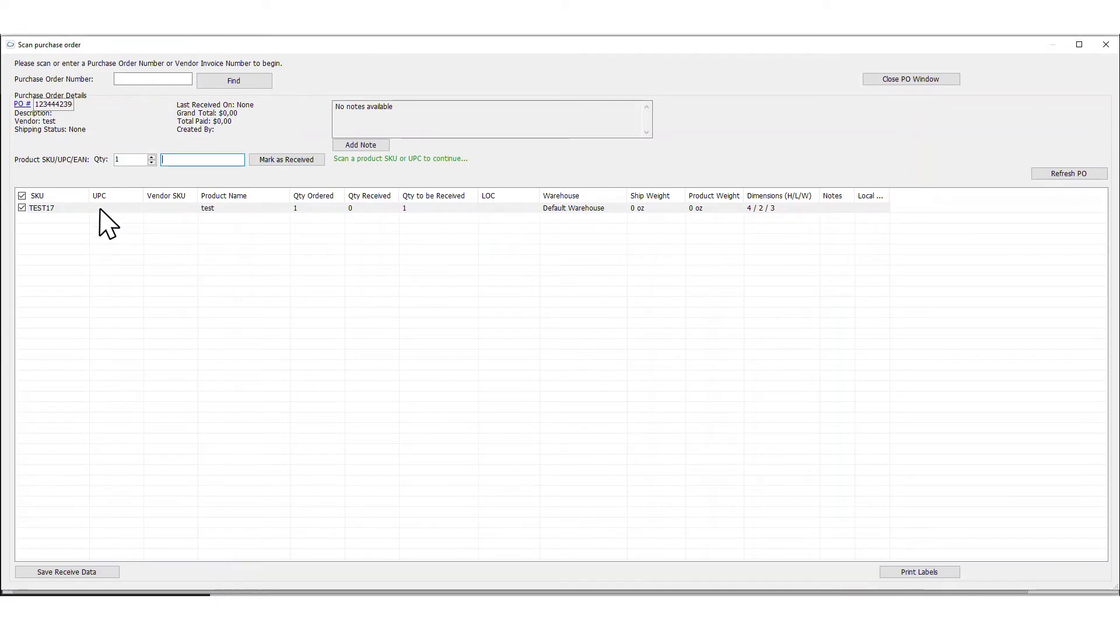
# In the Scan purchase order window, create a picklist from the TEST17 item.
pyautogui.rightClick(86, 208)
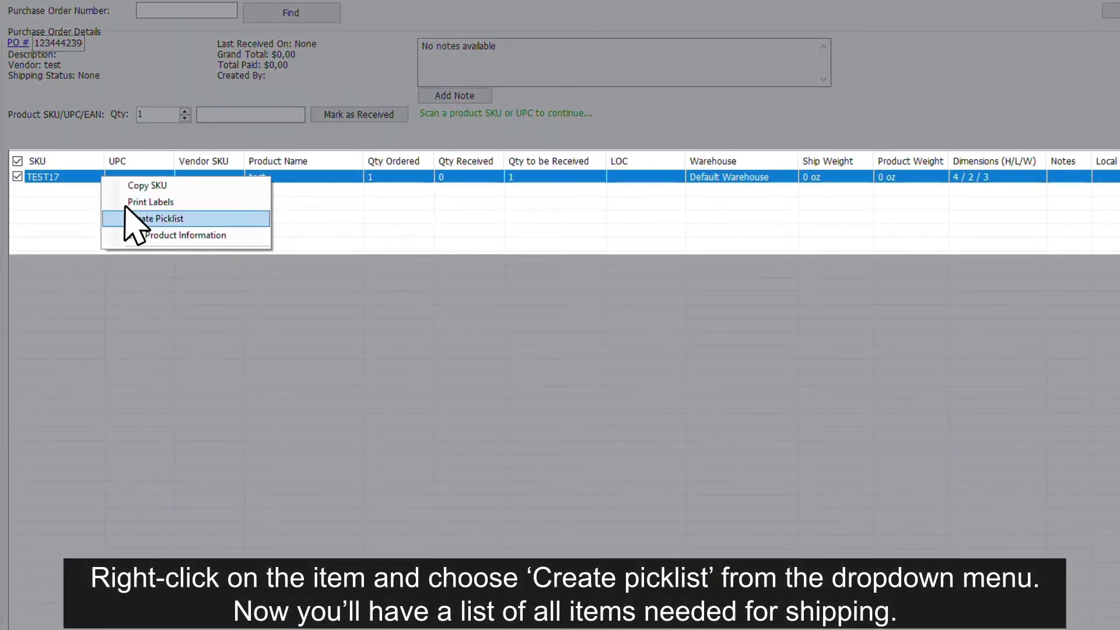
pyautogui.click(126, 219)
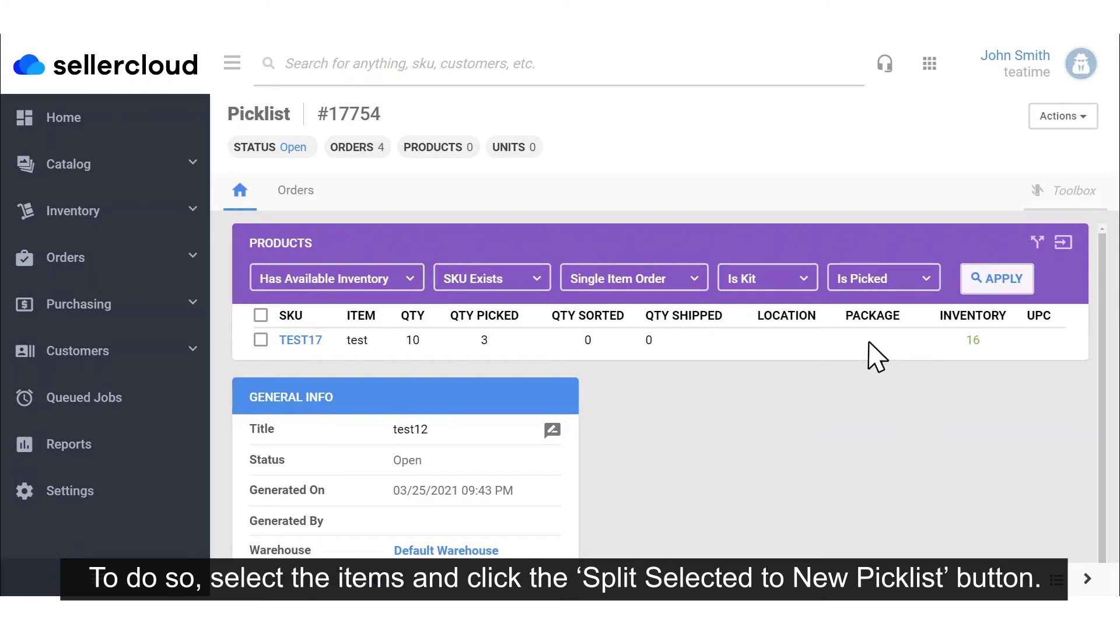
# In Sellercloud, split the TEST17 product of the test12 picklist into a new picklist.
pyautogui.click(260, 340)
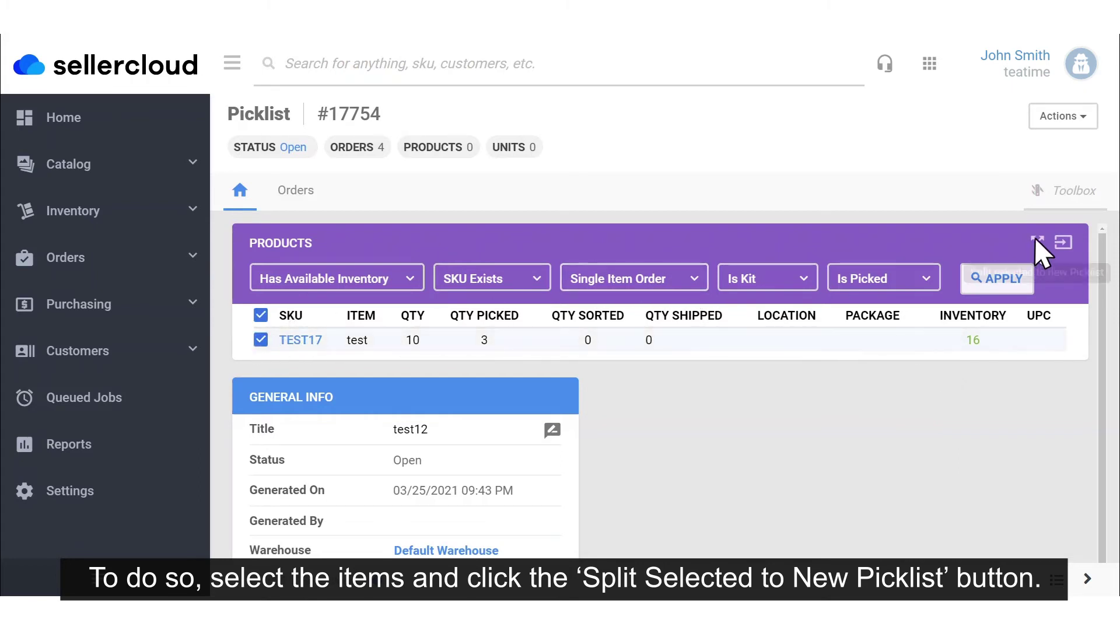
pyautogui.click(1034, 233)
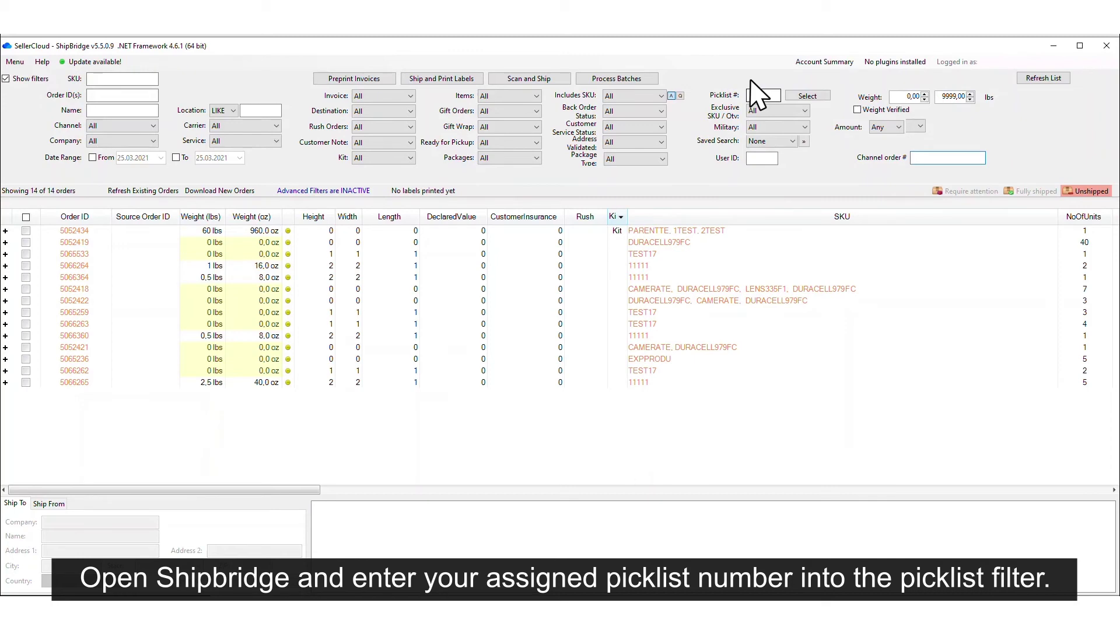
# In ShipBridge, filter by picklist 17746 and load the orders for its TEST17 product.
pyautogui.write('17746')
pyautogui.click(791, 95)
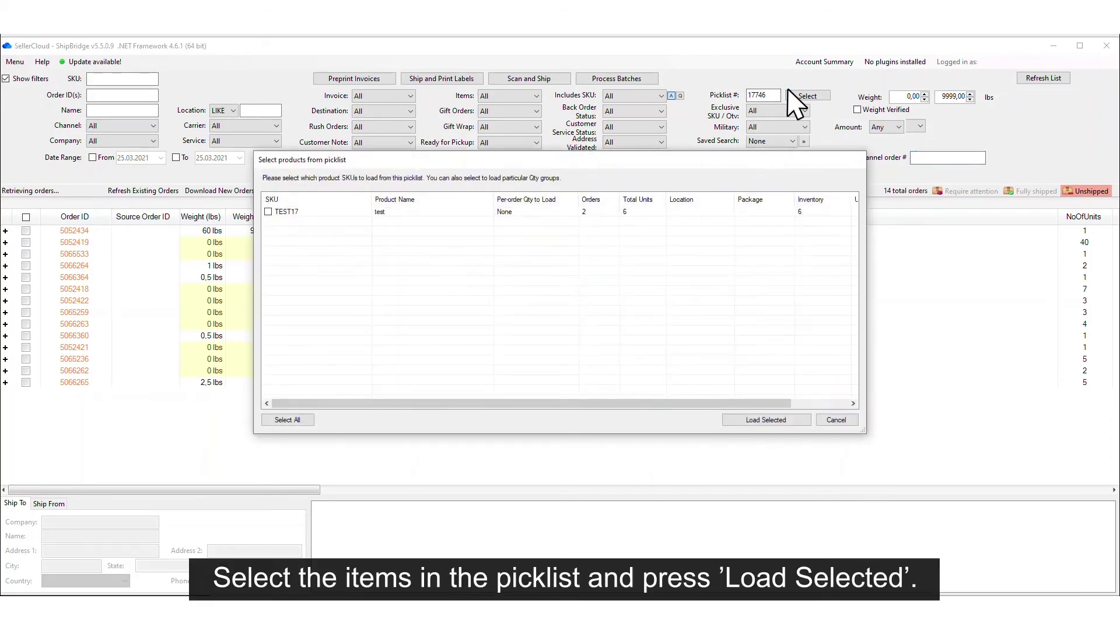
pyautogui.click(267, 212)
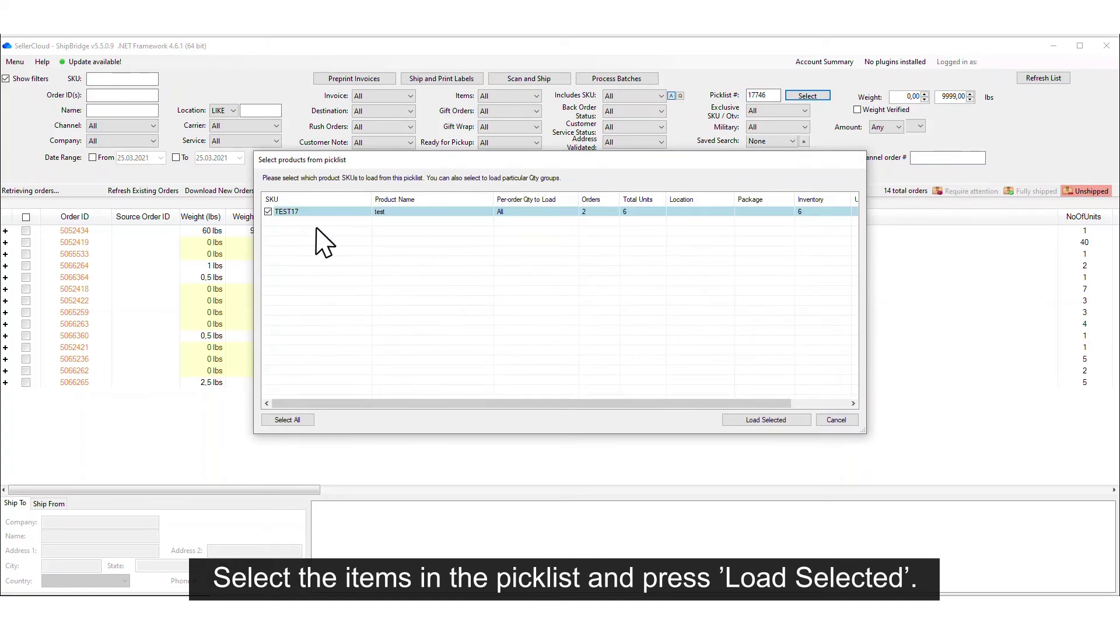
pyautogui.click(759, 420)
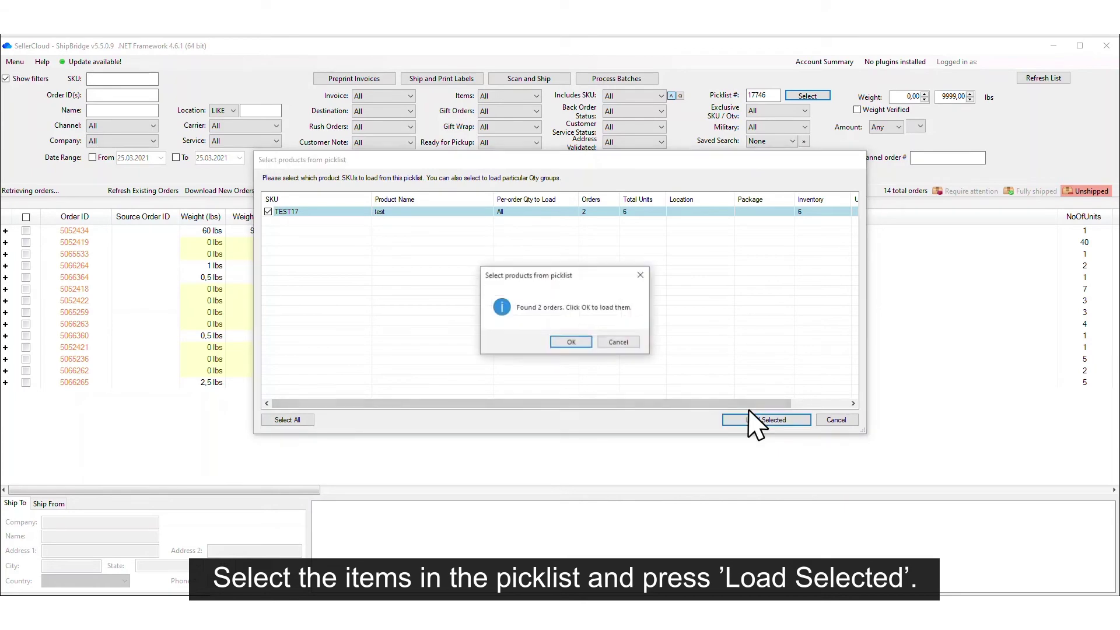
pyautogui.click(571, 342)
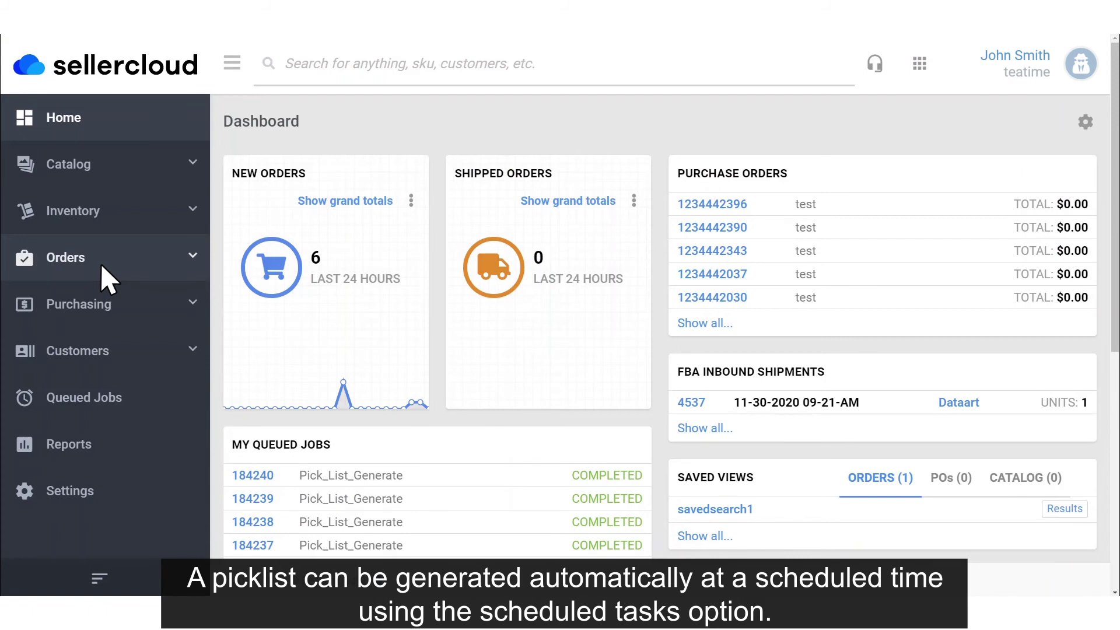
# In Sellercloud's scheduled task management settings, start a new scheduled task with the task type PickList Generate.
pyautogui.click(112, 486)
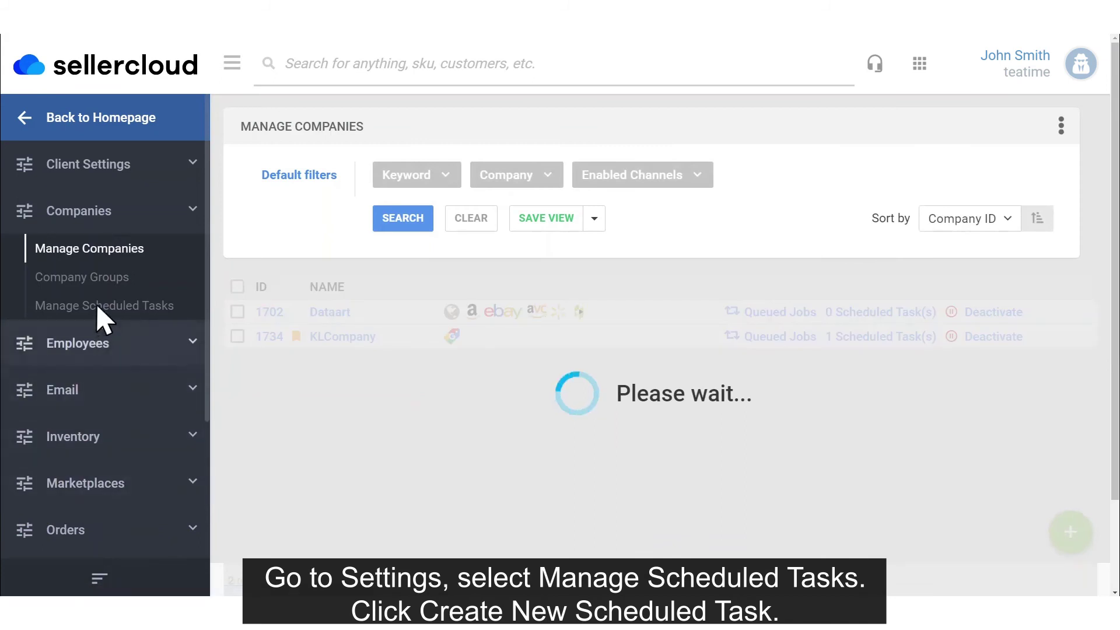
pyautogui.click(102, 307)
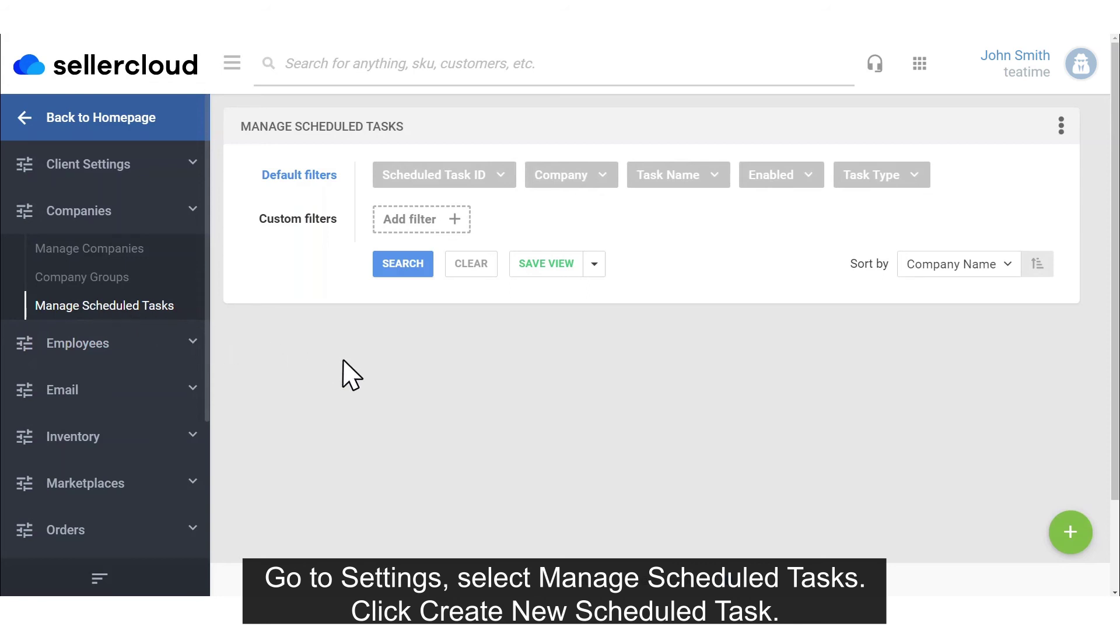
pyautogui.click(1070, 532)
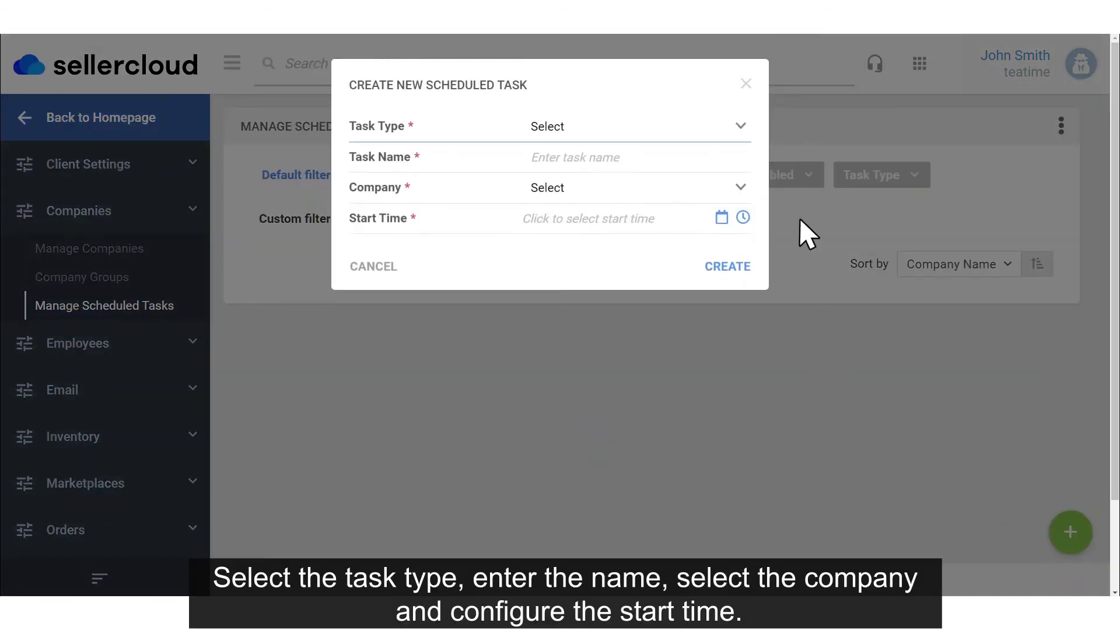
pyautogui.click(736, 129)
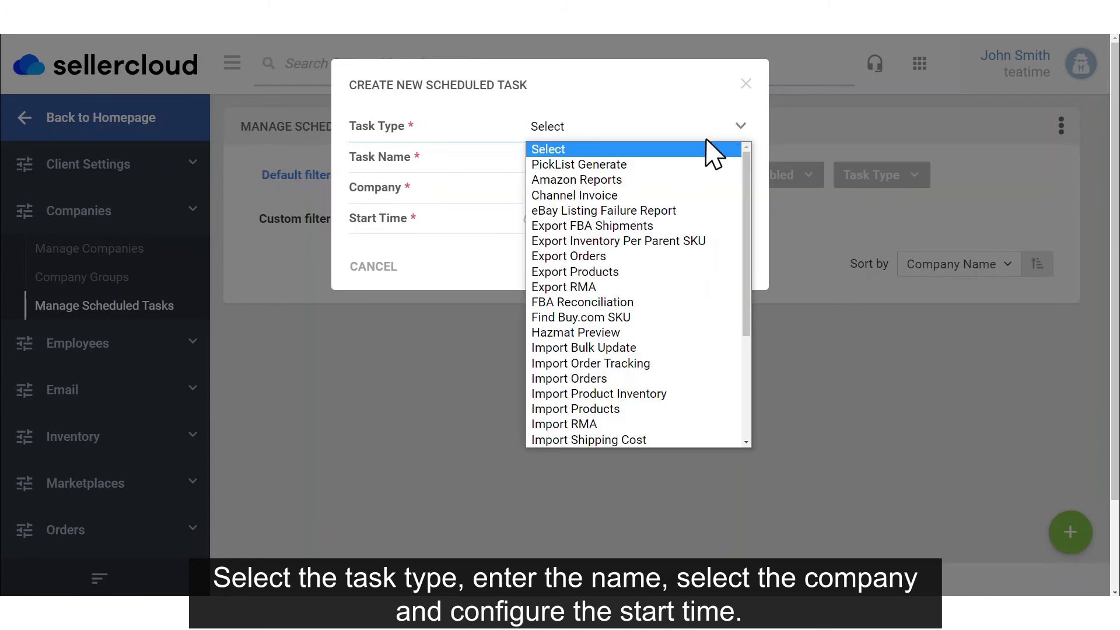
pyautogui.click(686, 164)
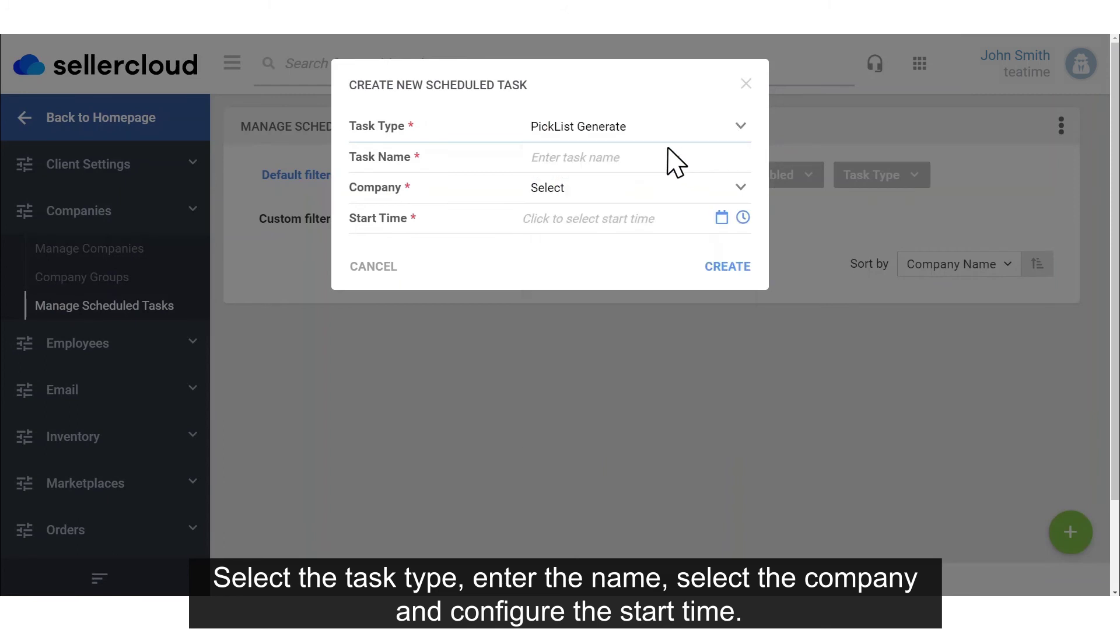
# Name the new scheduled task test and assign it to the company KLCompany.
pyautogui.click(635, 153)
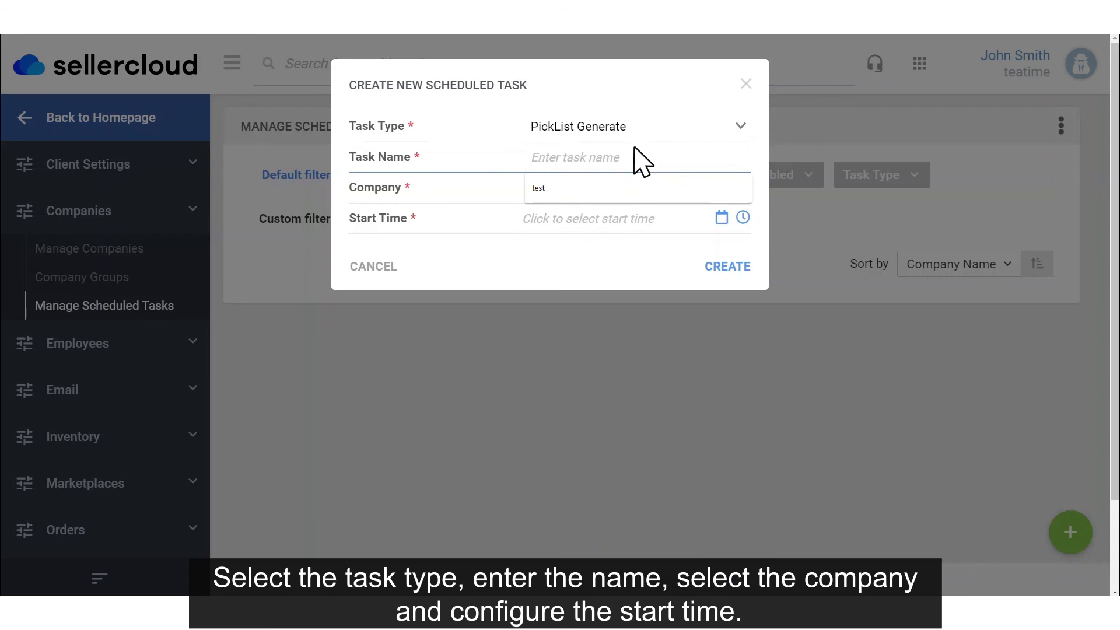
pyautogui.click(615, 192)
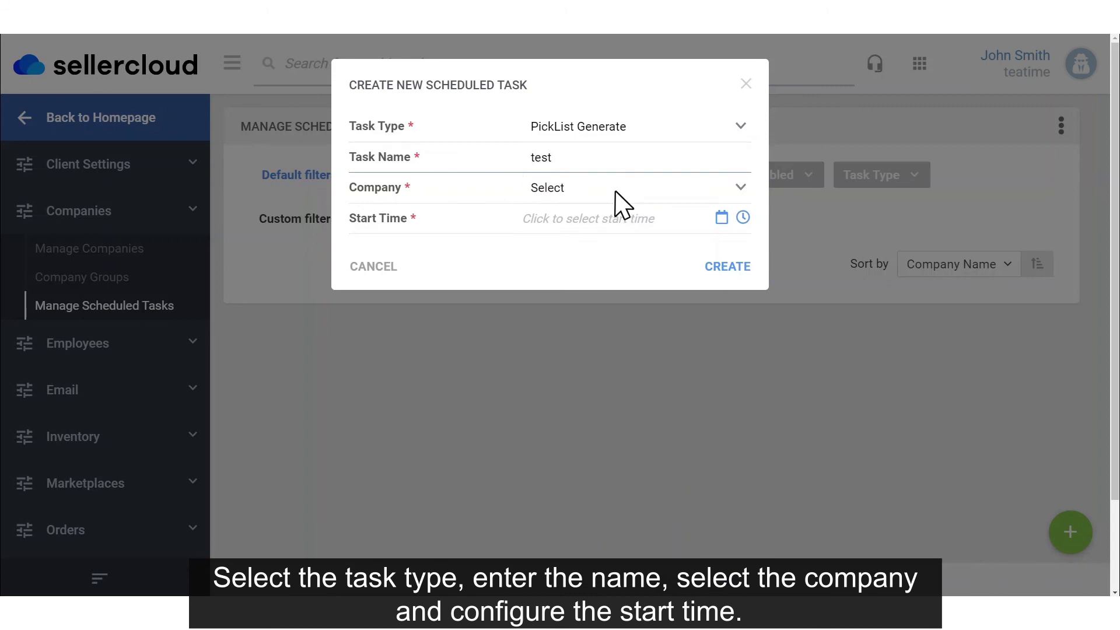
pyautogui.click(615, 192)
pyautogui.click(607, 229)
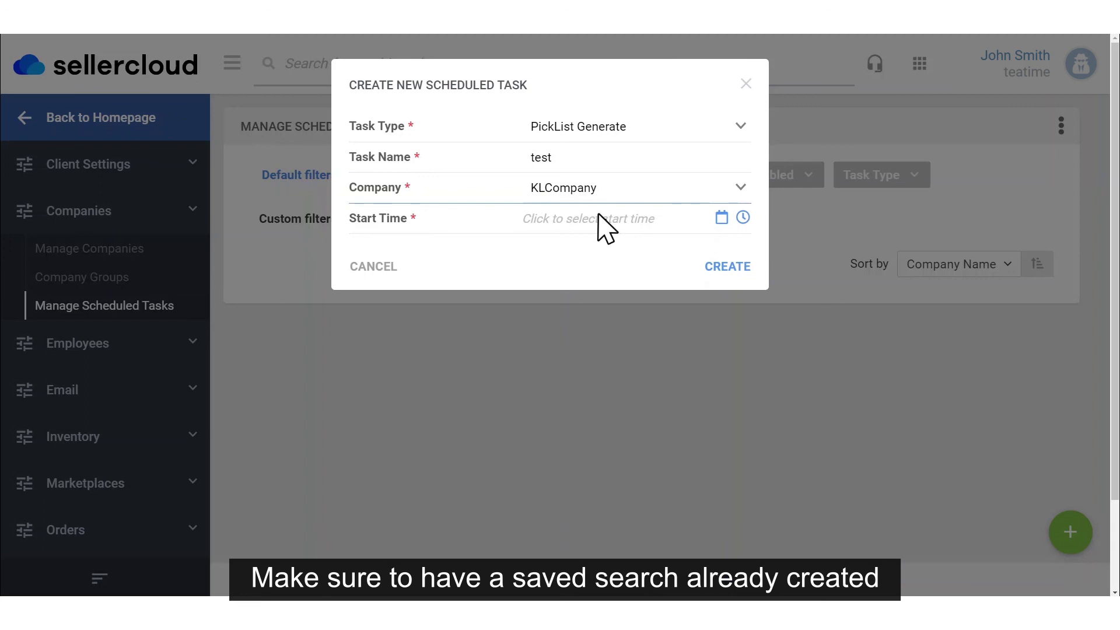
# Set the task's start time to 03/26/2021 7:00 PM and create the scheduled task.
pyautogui.click(599, 218)
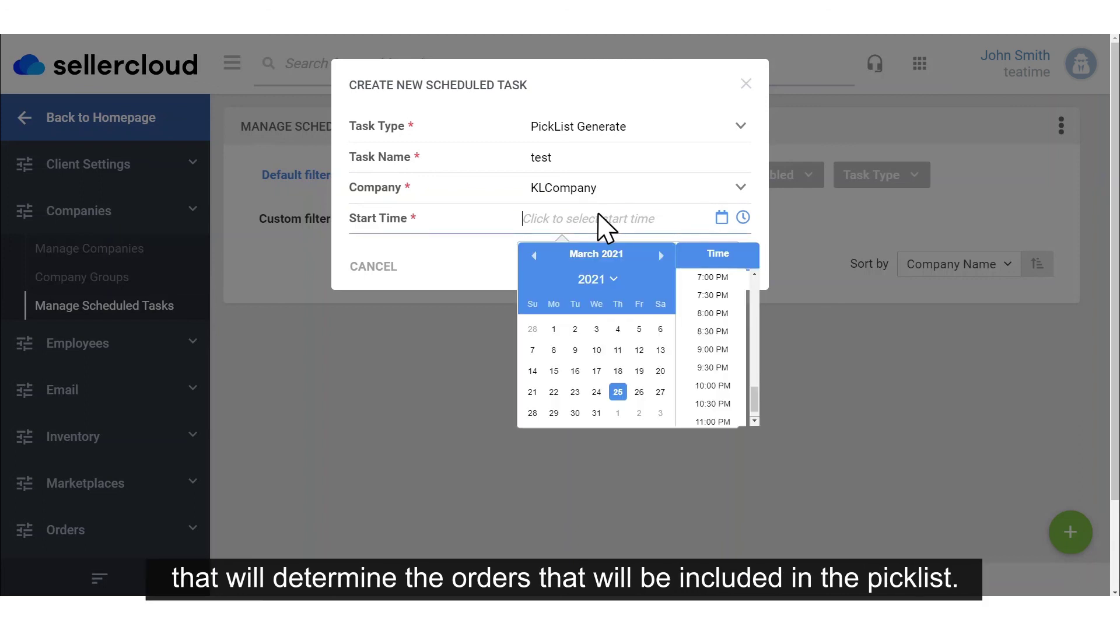
pyautogui.click(638, 391)
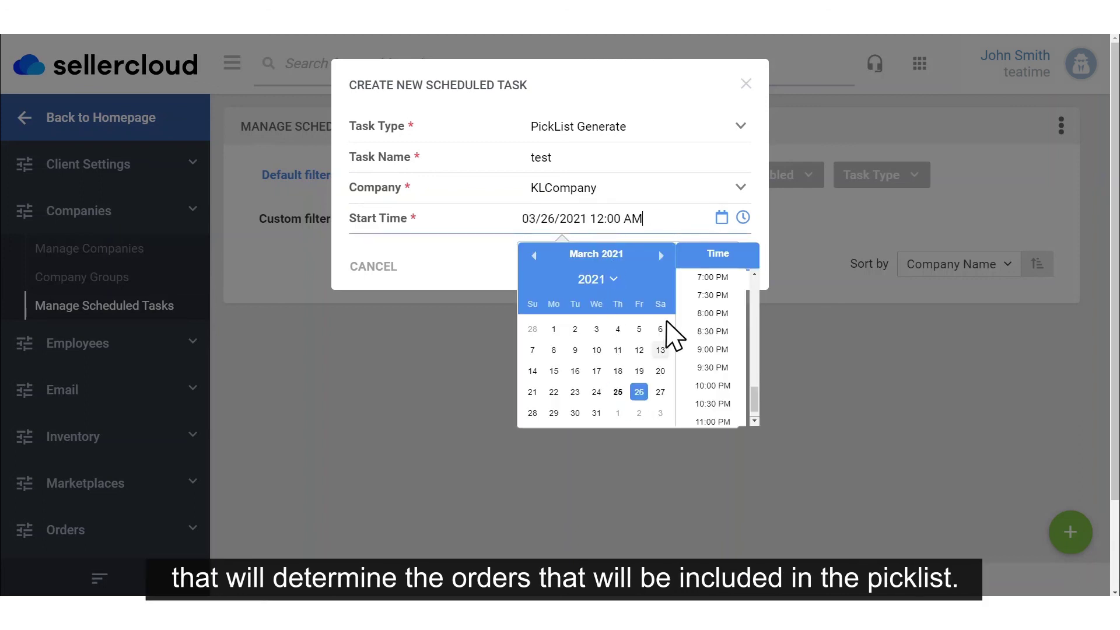
pyautogui.click(706, 277)
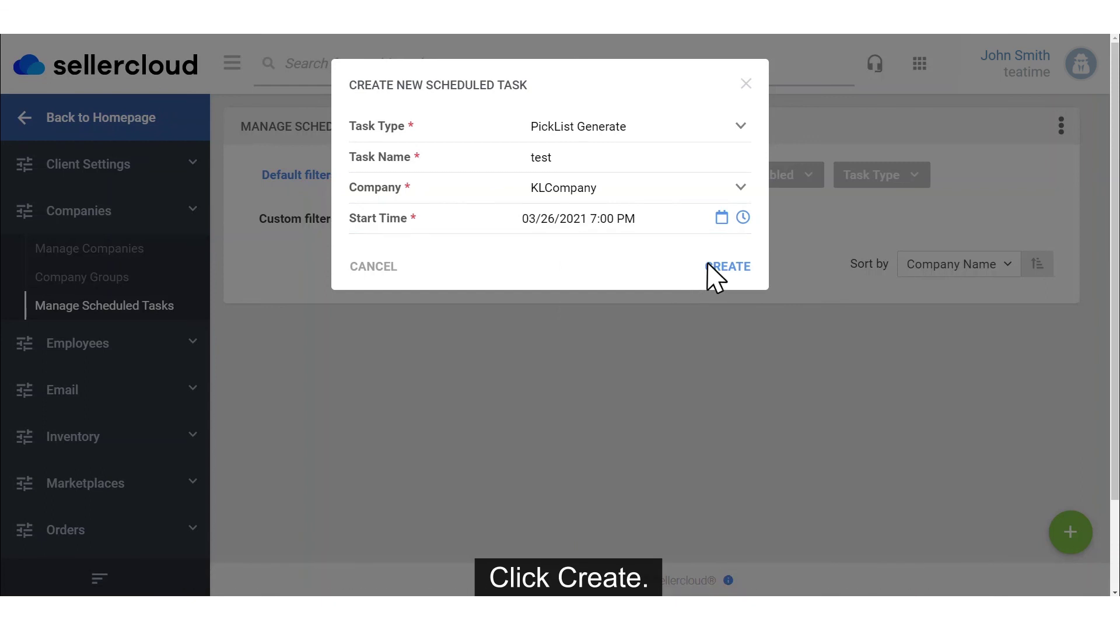
pyautogui.click(713, 274)
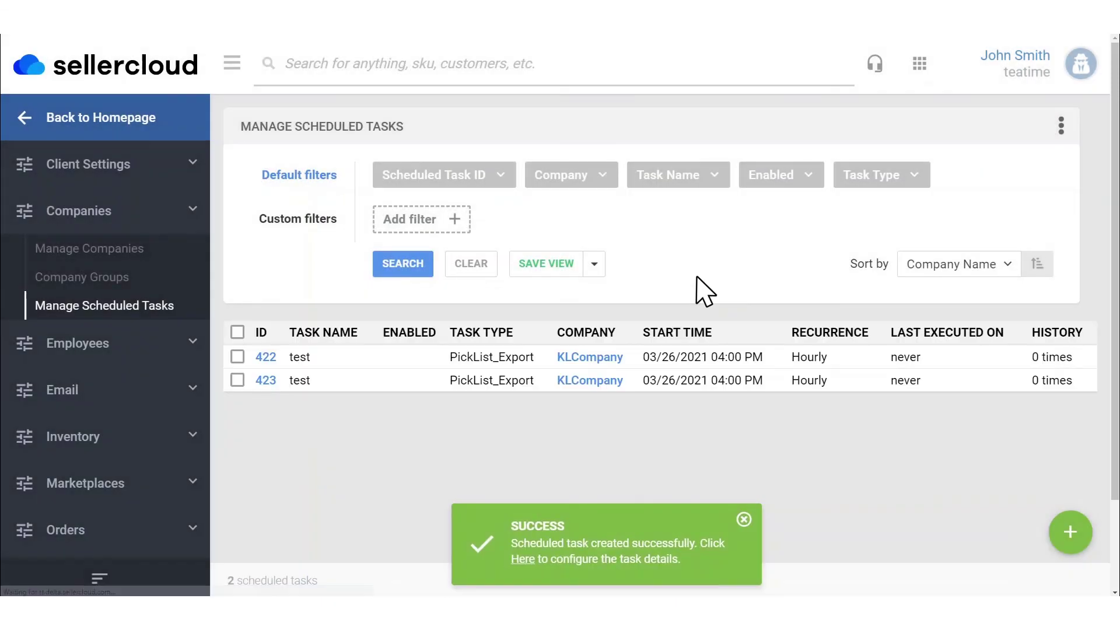